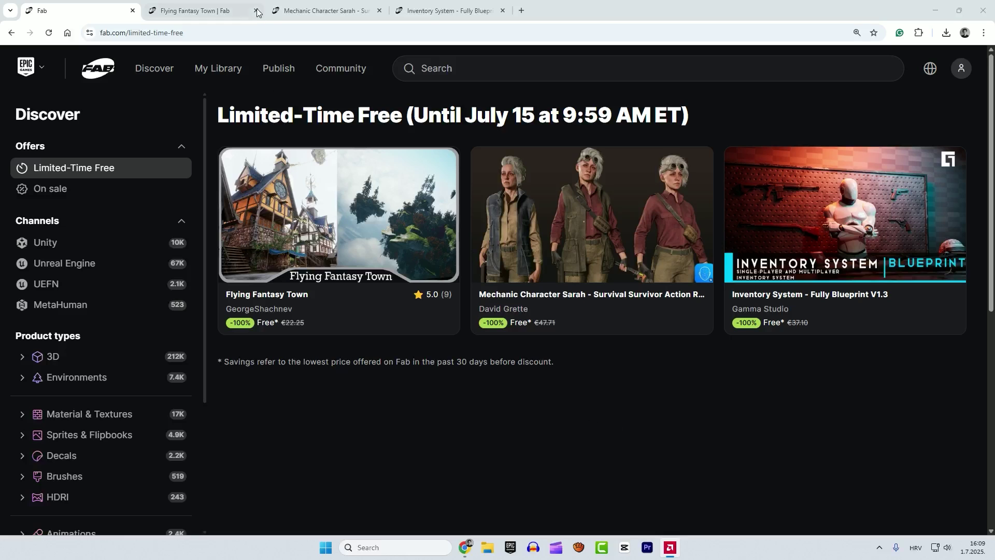
# On the Flying Fantasy Town listing, view the floating-islands, town and market stall gallery images.
pyautogui.click(186, 12)
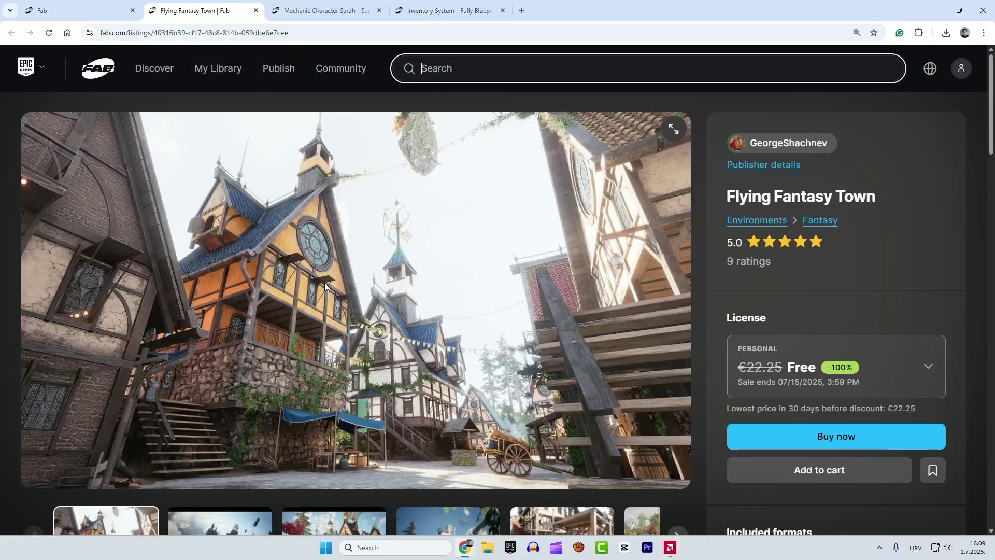
pyautogui.scroll(-1, 382, 271)
pyautogui.click(213, 432)
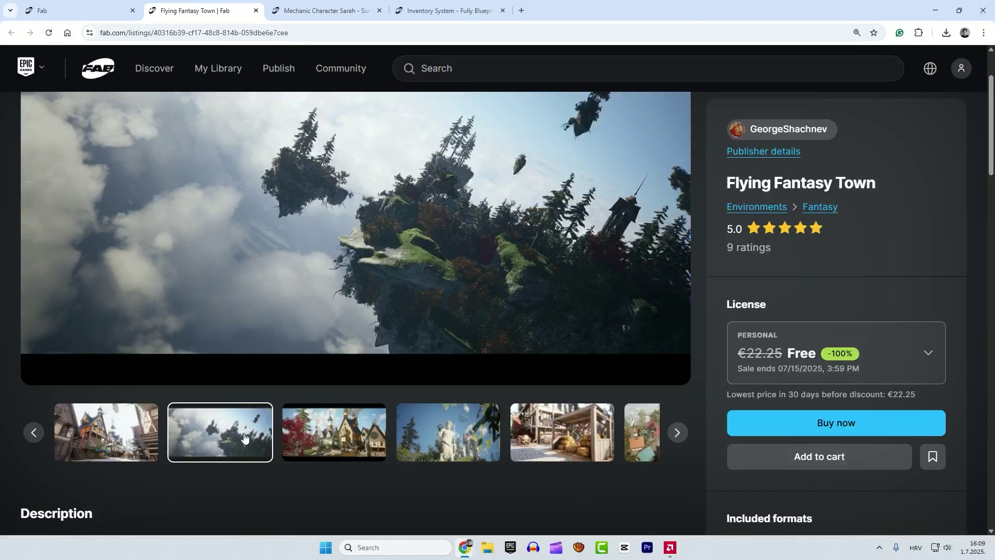
pyautogui.click(334, 439)
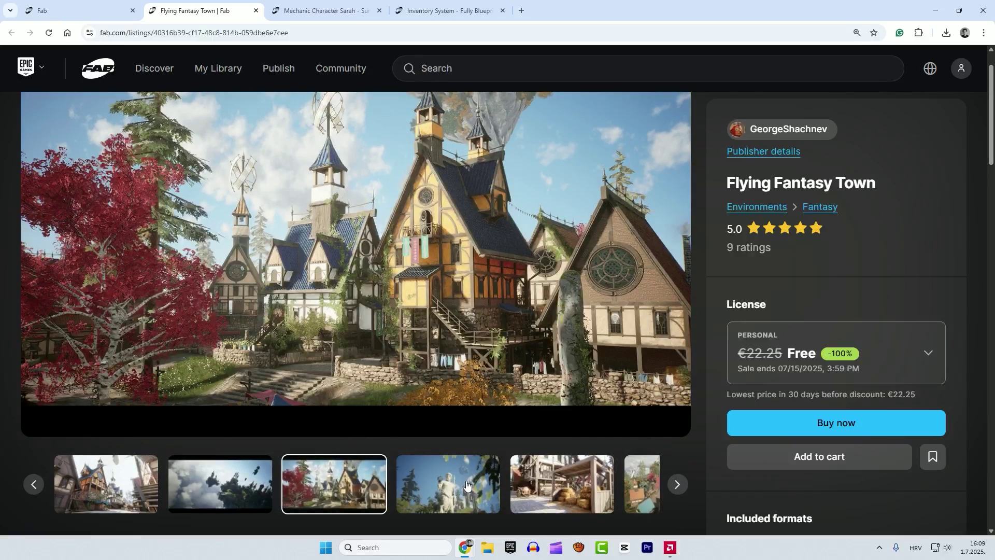
pyautogui.click(449, 482)
pyautogui.click(561, 482)
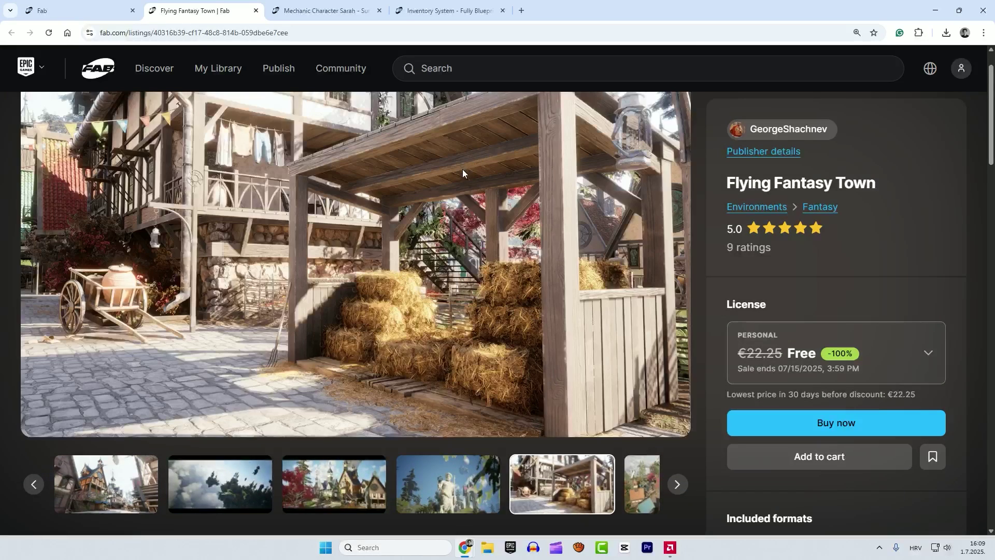
pyautogui.scroll(-4, 463, 169)
pyautogui.scroll(-1, 458, 182)
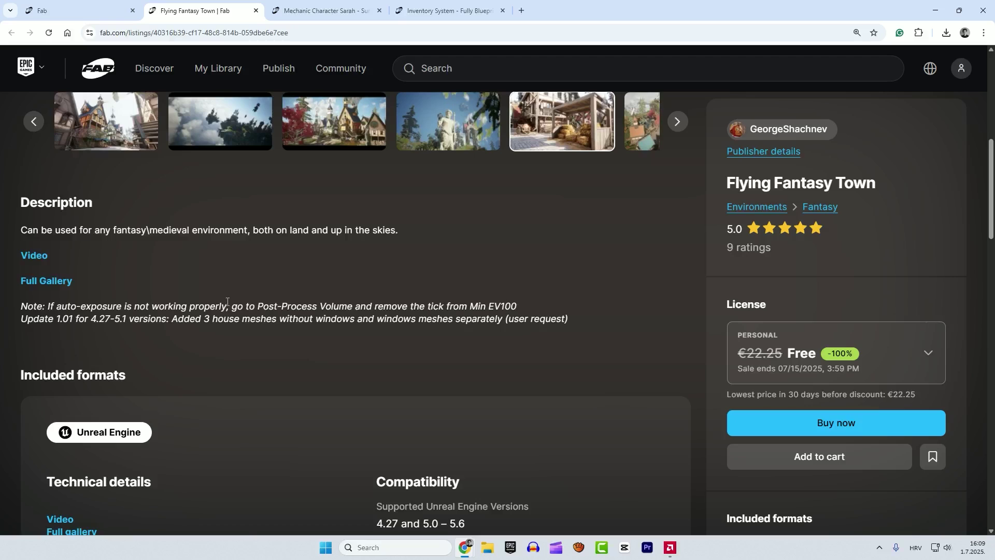
pyautogui.scroll(3, 231, 302)
pyautogui.scroll(1, 231, 302)
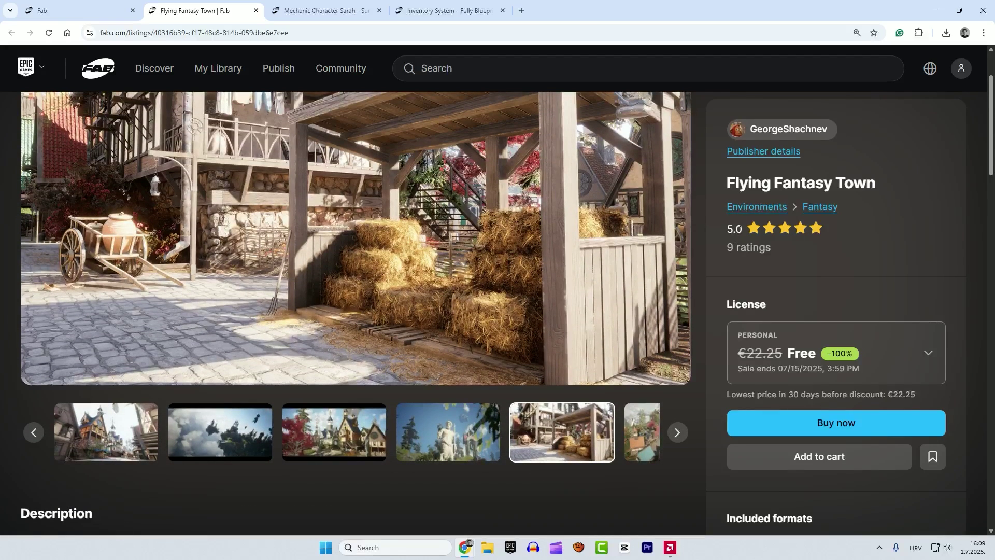
pyautogui.scroll(1, 269, 243)
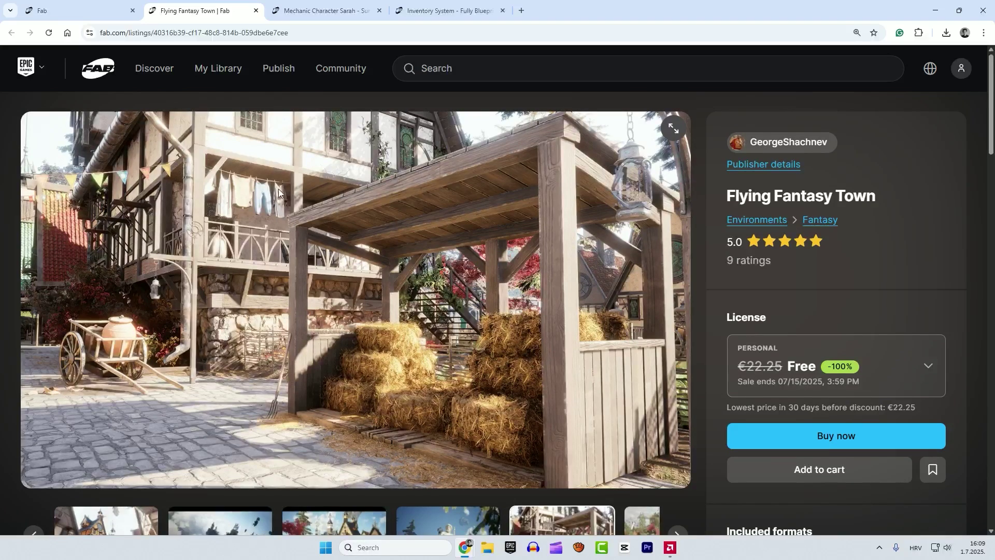
# Open the Mechanic Character Sarah listing and view its SKINS, MODULARITY and weapons images.
pyautogui.click(310, 10)
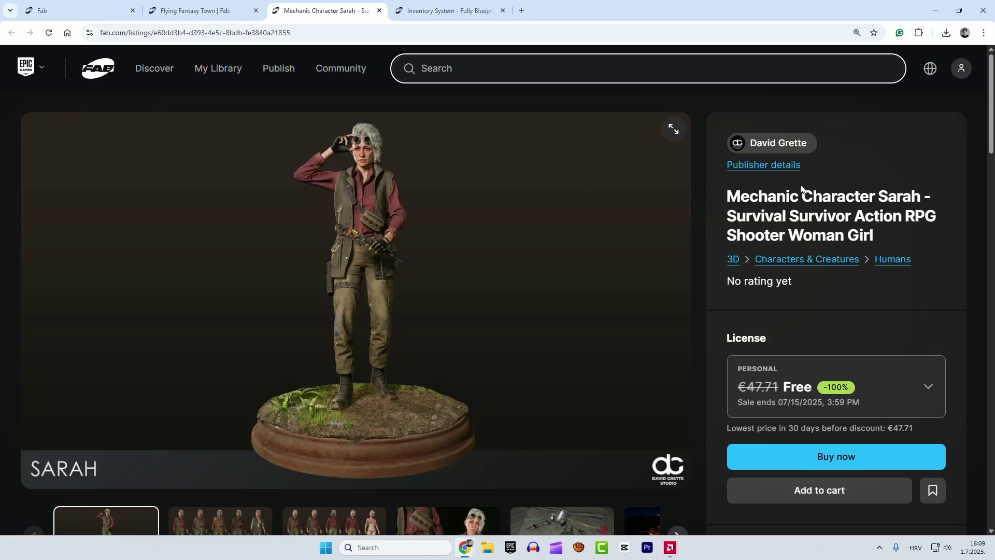
pyautogui.scroll(-1, 402, 260)
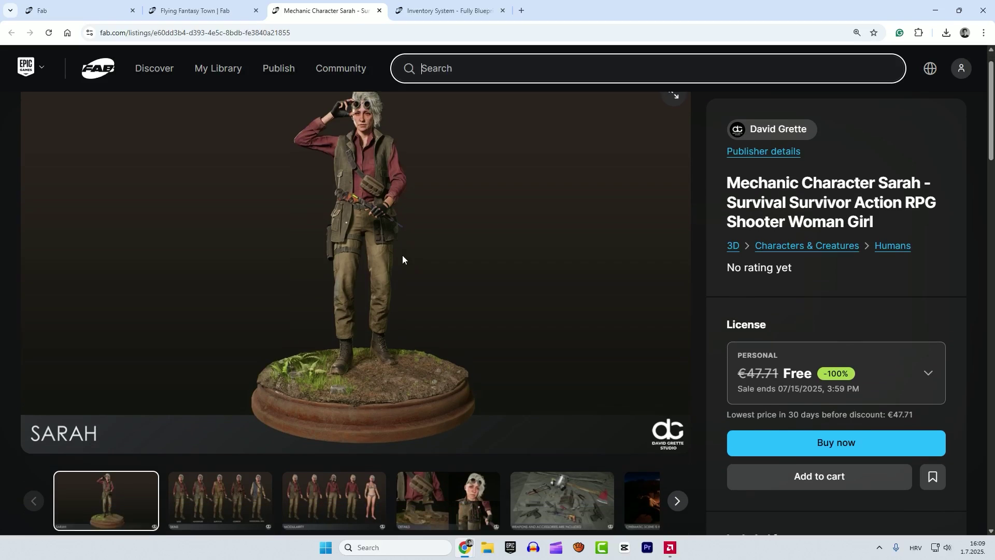
pyautogui.scroll(-1, 198, 478)
pyautogui.click(211, 449)
pyautogui.scroll(2, 212, 448)
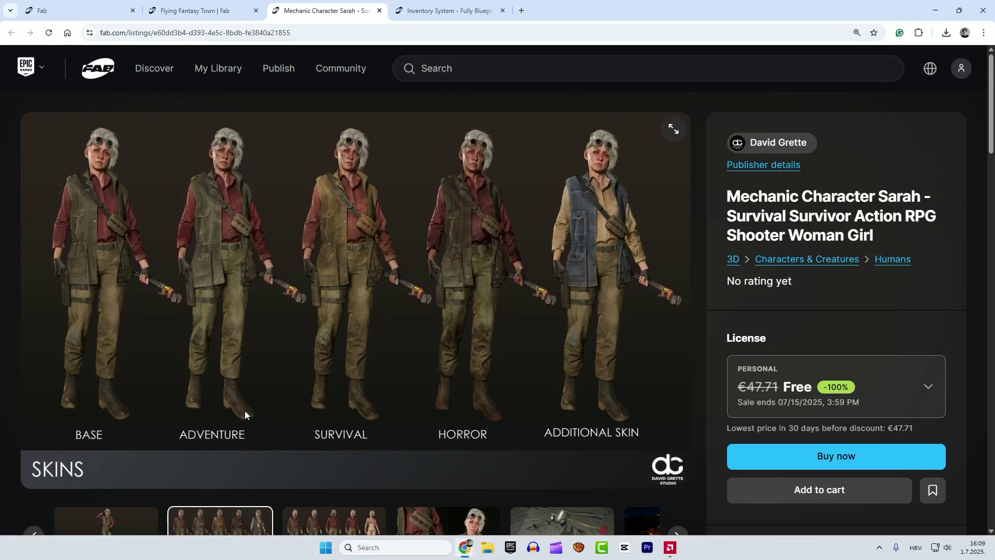
pyautogui.scroll(-1, 327, 488)
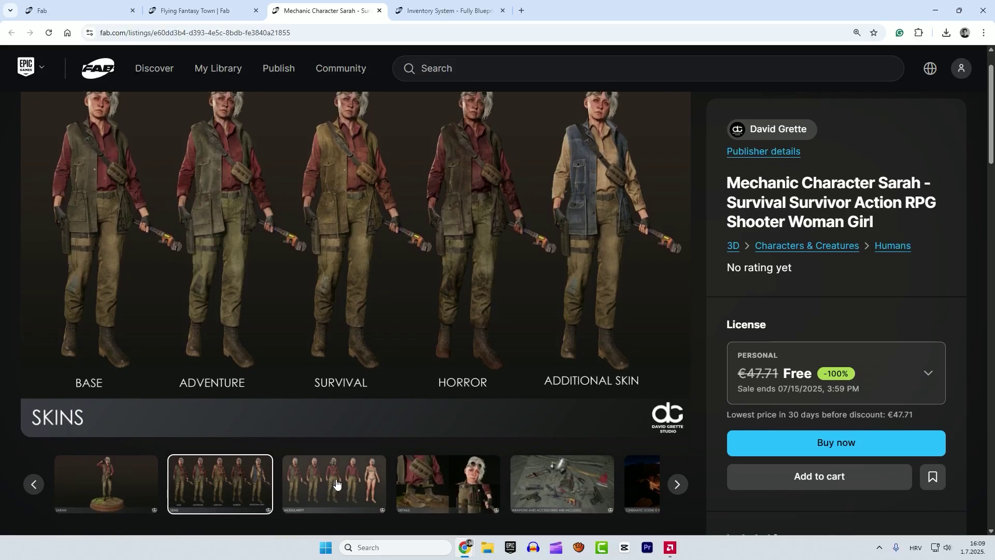
pyautogui.click(341, 479)
pyautogui.click(538, 476)
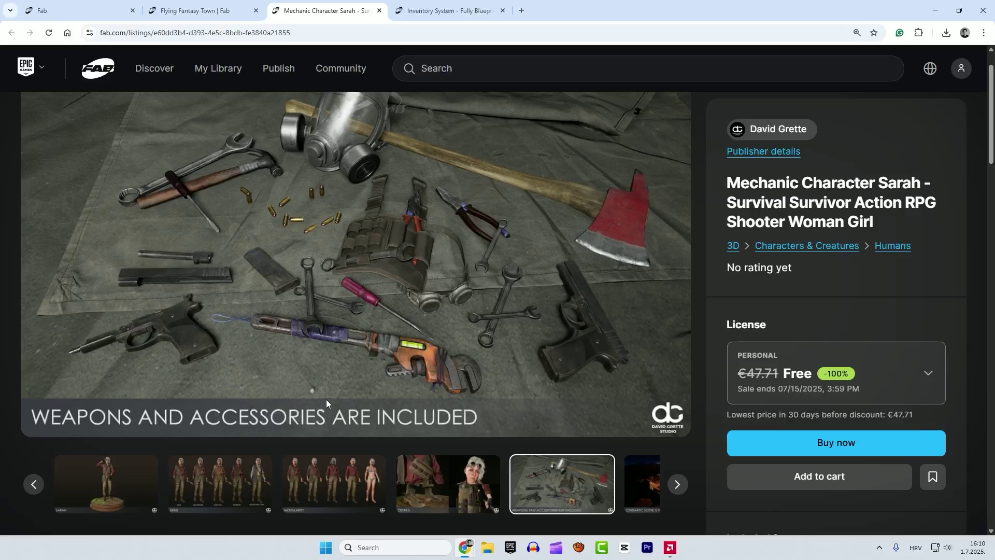
pyautogui.scroll(1, 536, 357)
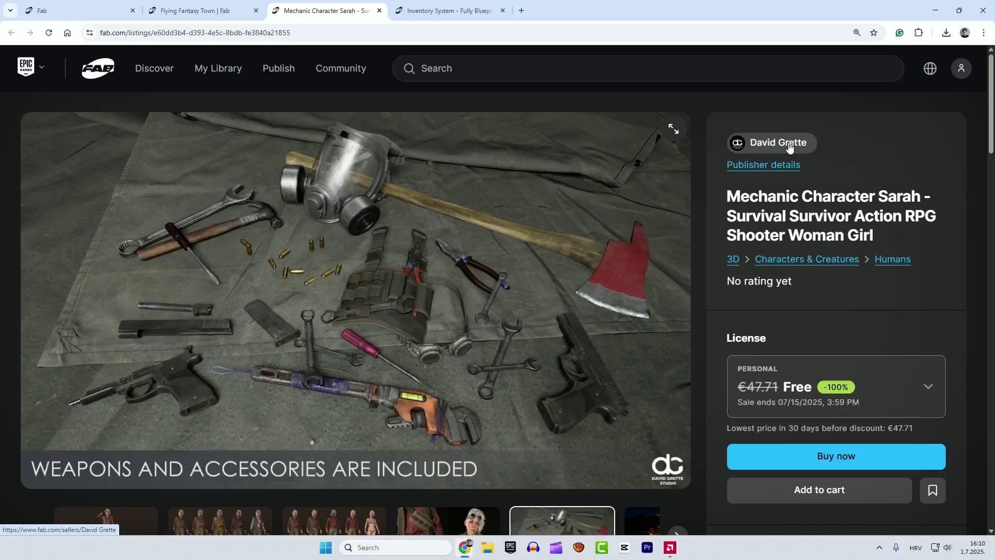
pyautogui.scroll(-1, 345, 332)
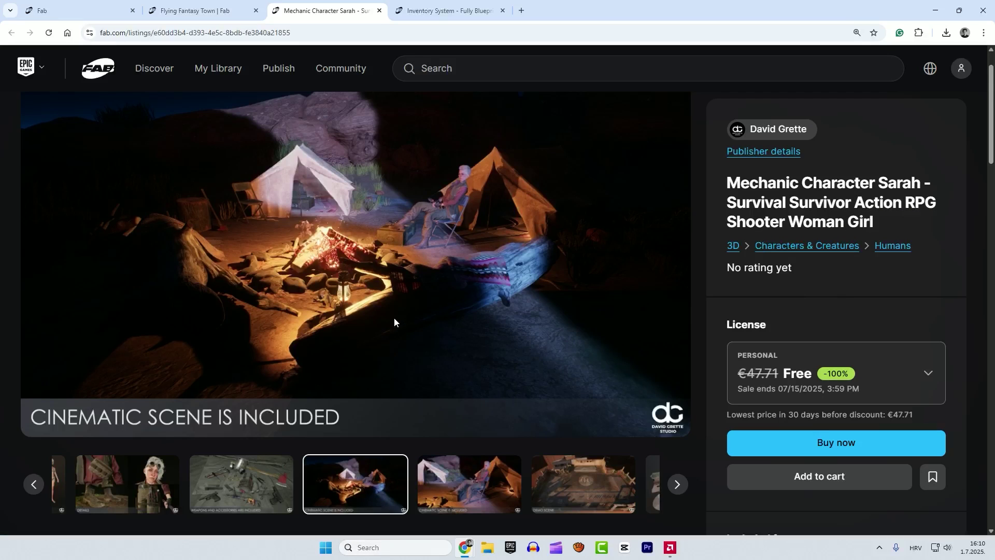
pyautogui.scroll(-2, 394, 318)
# Advance Sarah's gallery past the corrective blendshapes image to the control rig image.
pyautogui.click(469, 379)
pyautogui.scroll(1, 469, 378)
pyautogui.click(678, 433)
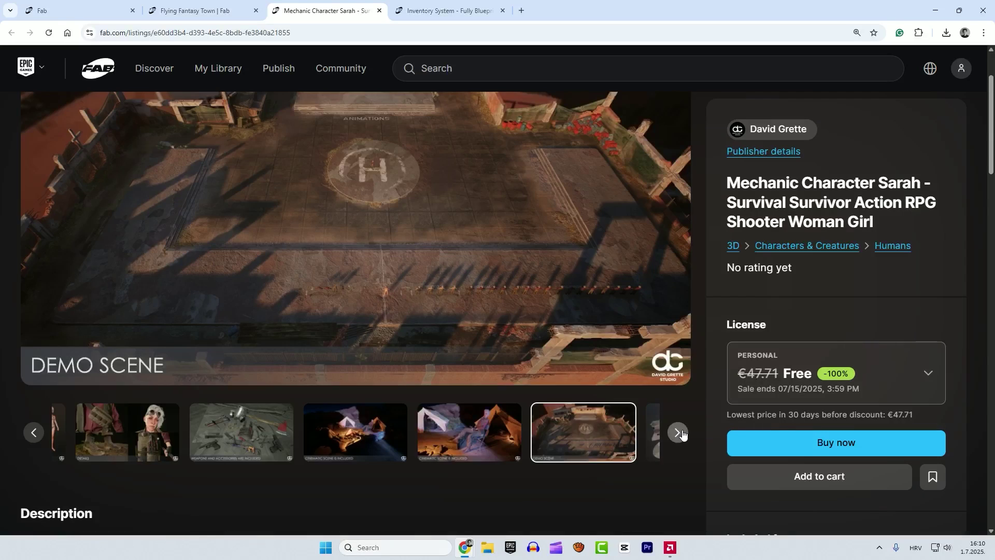
pyautogui.click(677, 432)
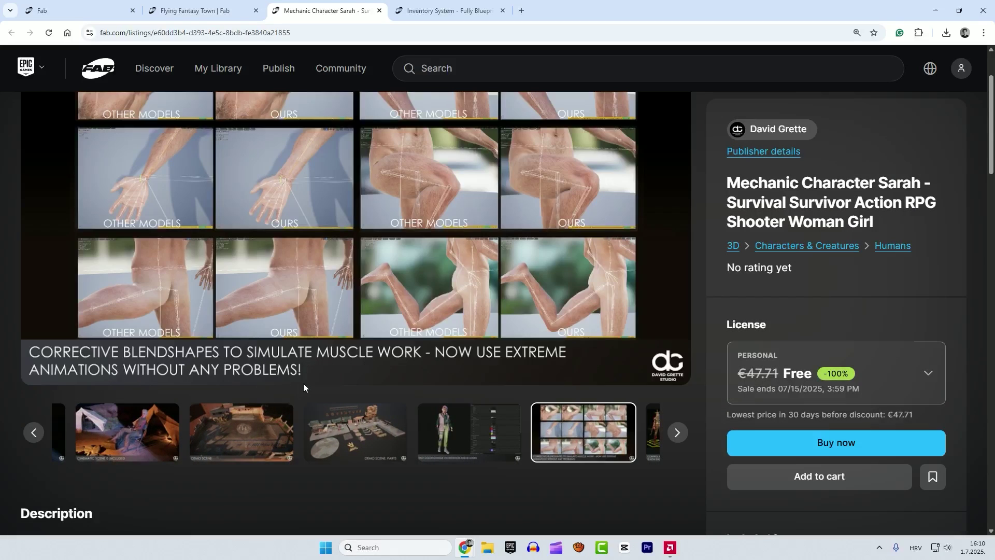
pyautogui.click(677, 433)
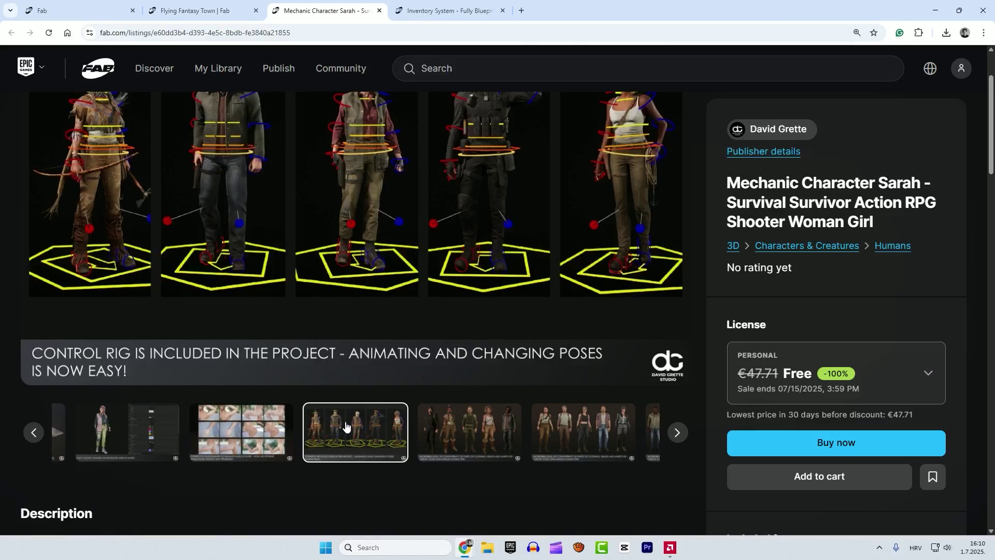
pyautogui.scroll(2, 334, 184)
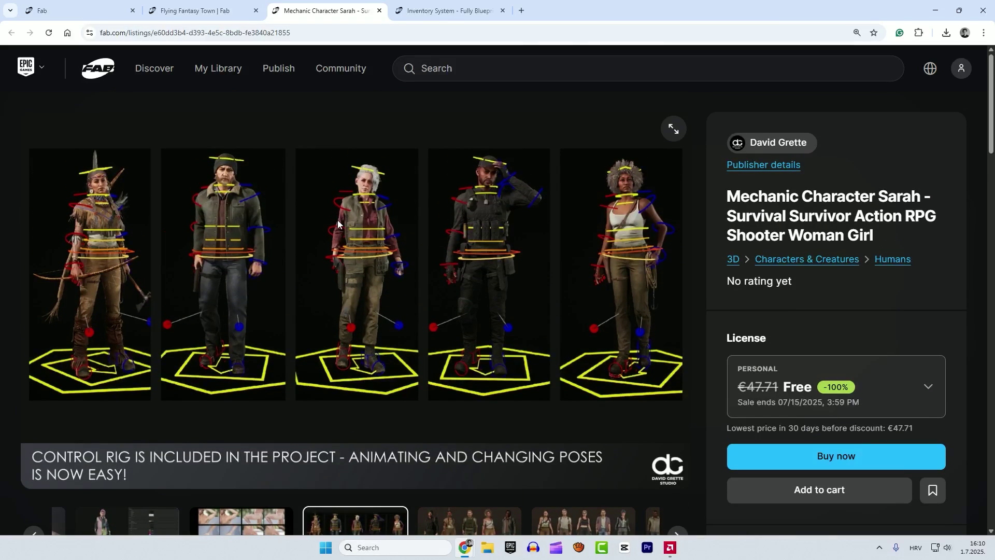
pyautogui.scroll(-3, 329, 218)
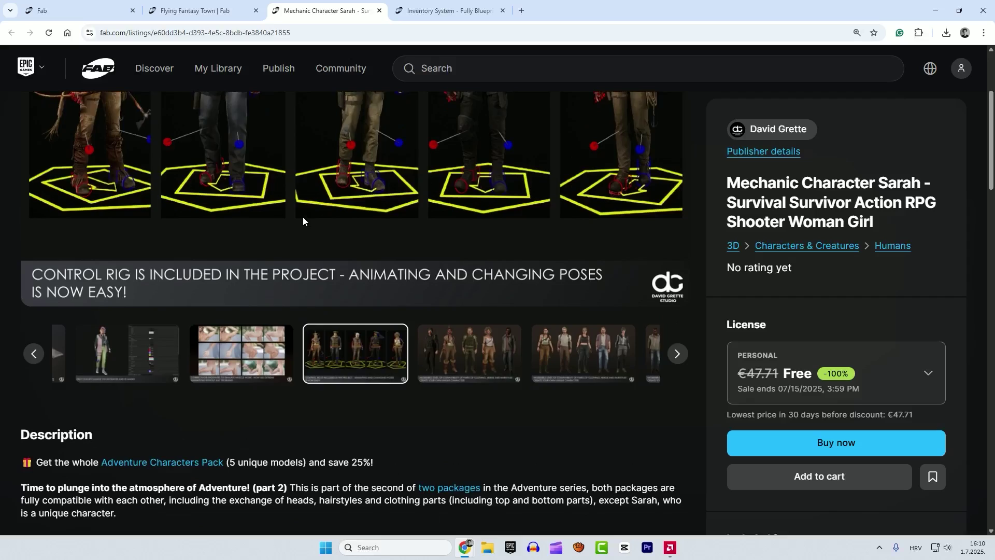
pyautogui.scroll(-4, 302, 216)
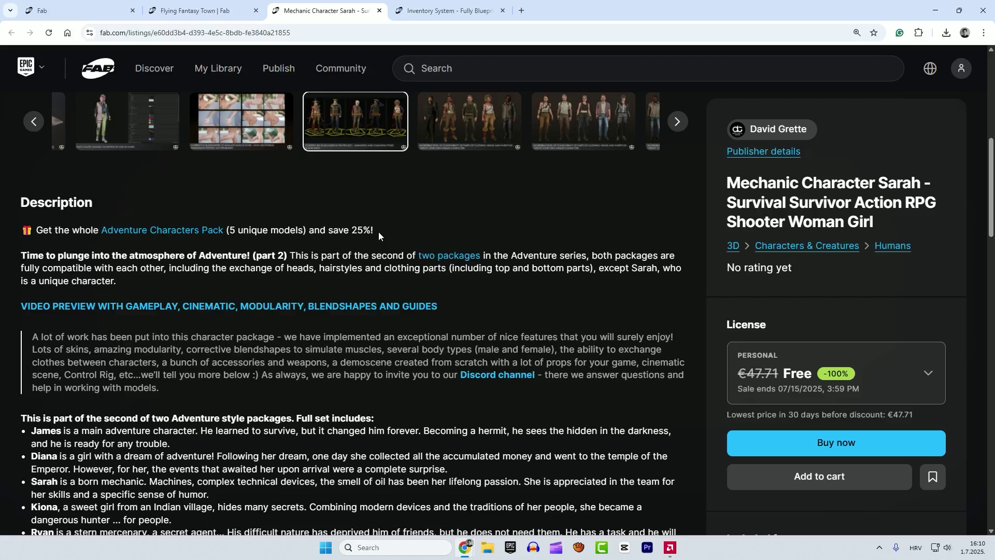
pyautogui.scroll(-3, 355, 293)
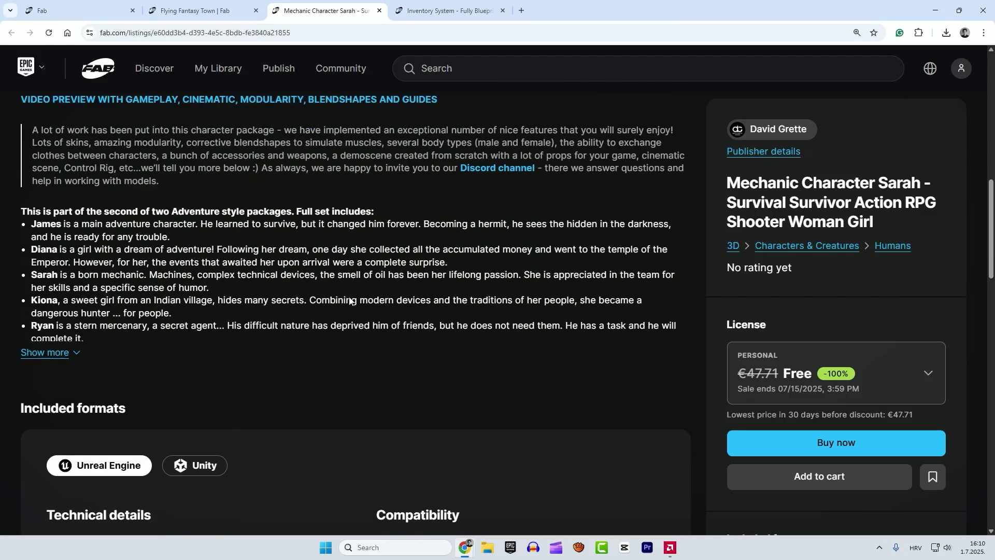
pyautogui.scroll(4, 343, 295)
pyautogui.scroll(2, 343, 295)
pyautogui.scroll(3, 289, 236)
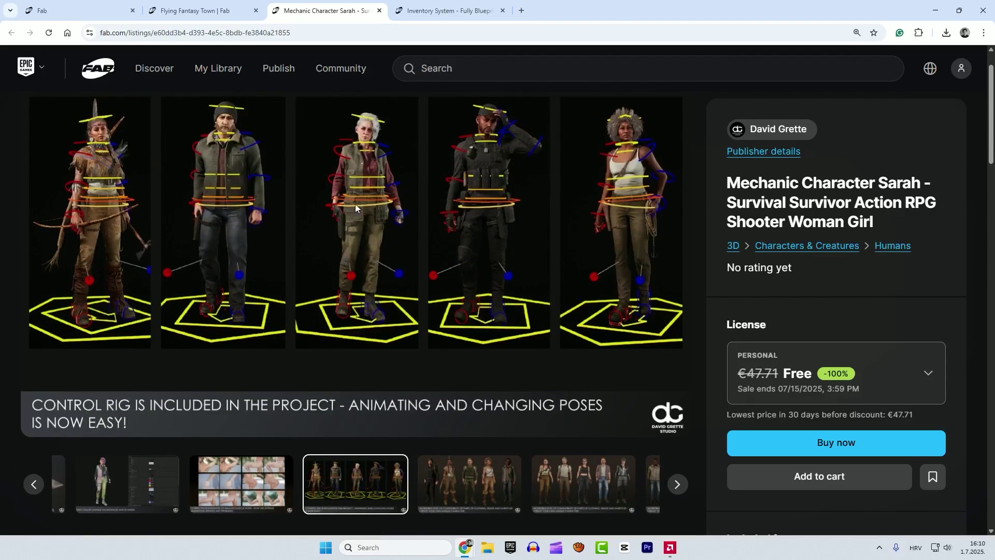
pyautogui.scroll(-3, 507, 226)
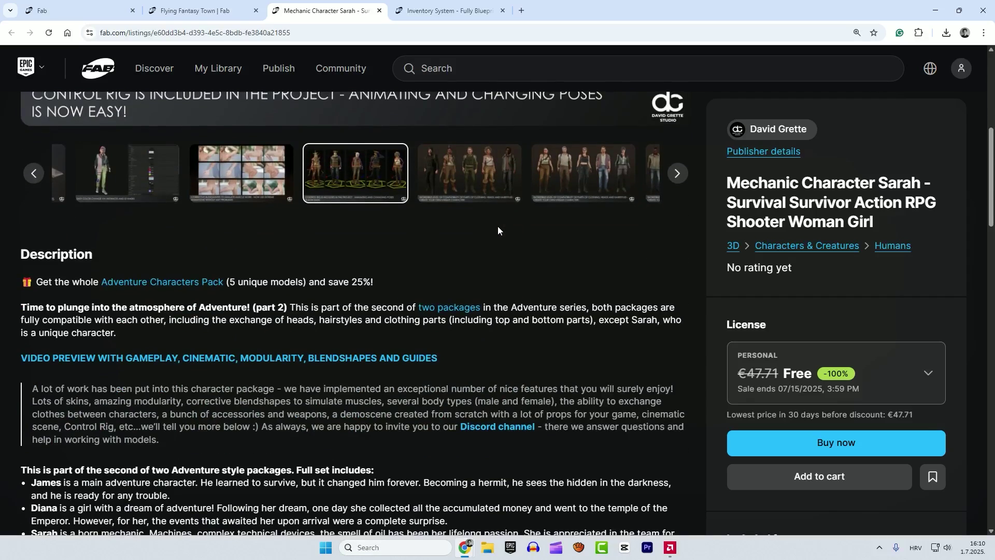
pyautogui.scroll(4, 498, 226)
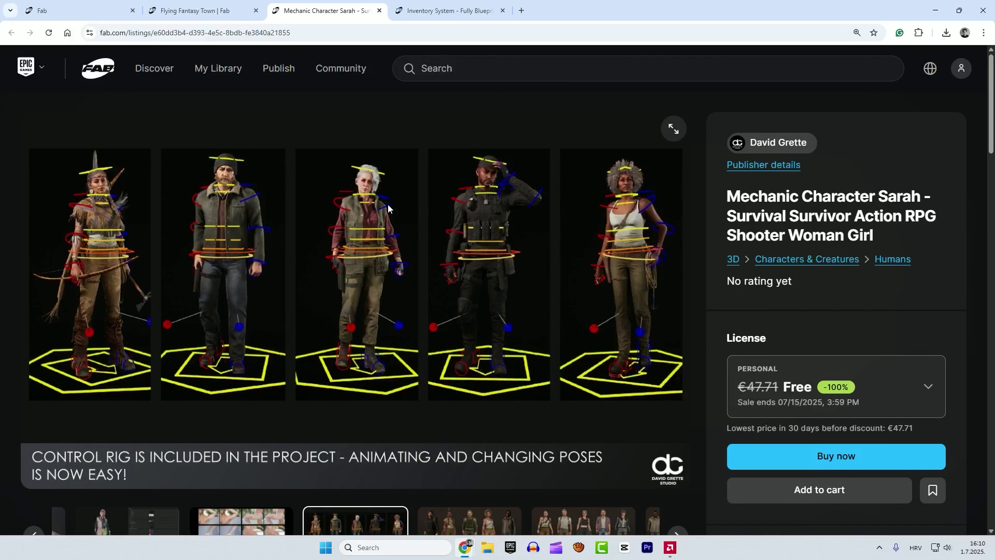
pyautogui.scroll(-2, 304, 429)
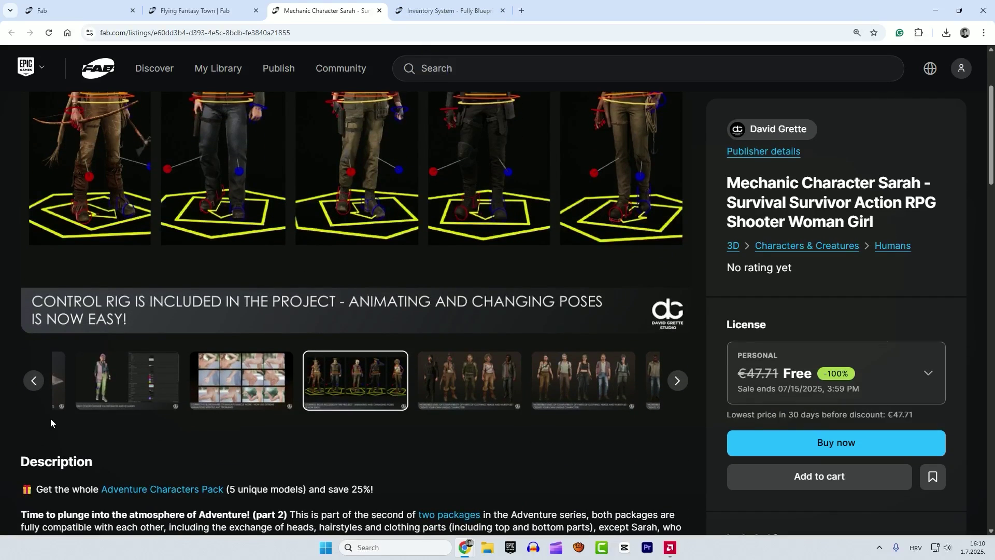
# Step the Sarah gallery back two images to the Demo Scene image.
pyautogui.click(34, 382)
pyautogui.click(39, 381)
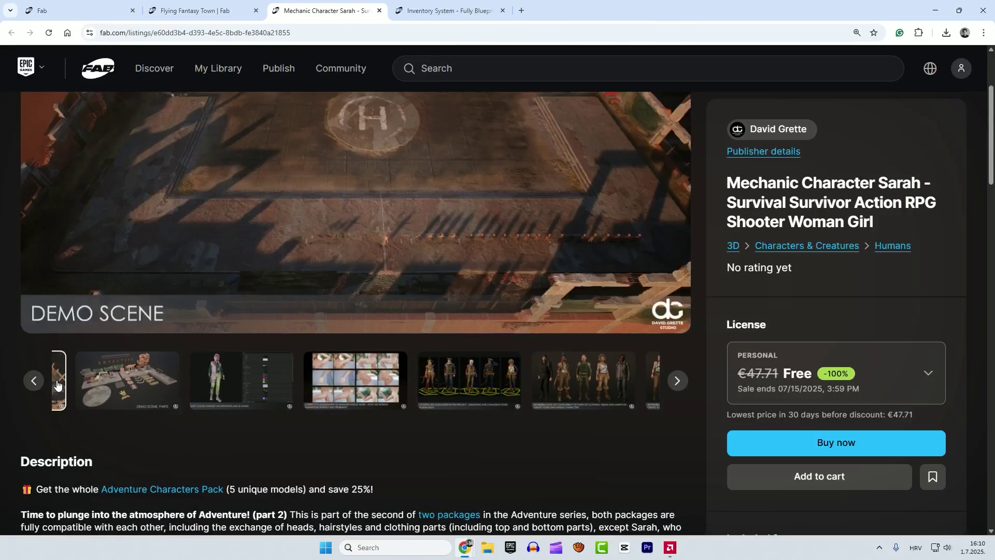
pyautogui.scroll(2, 234, 233)
# Switch to the Inventory System – Fully Blueprint V1.3 browser tab.
pyautogui.click(448, 15)
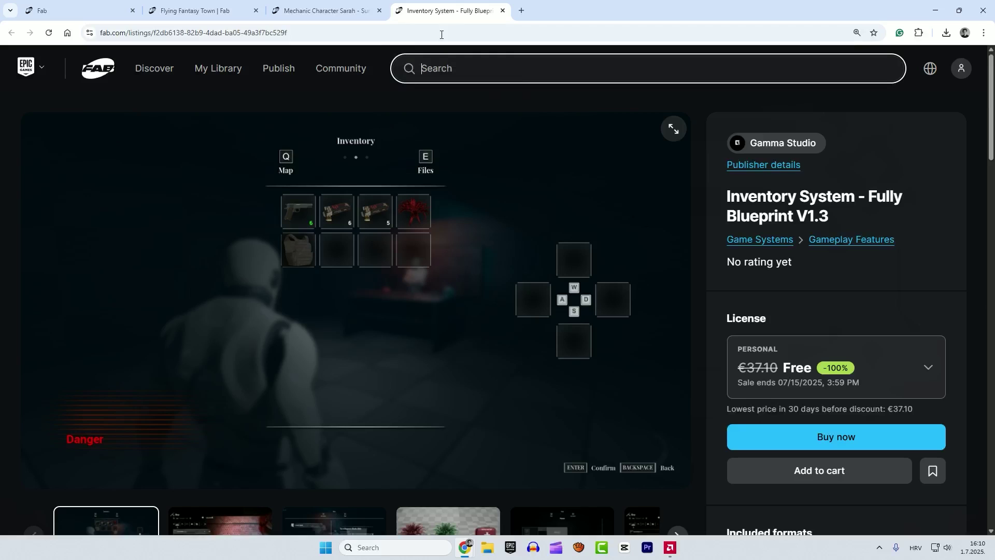
pyautogui.scroll(-3, 831, 198)
pyautogui.moveTo(831, 198); pyautogui.dragTo(728, 183)
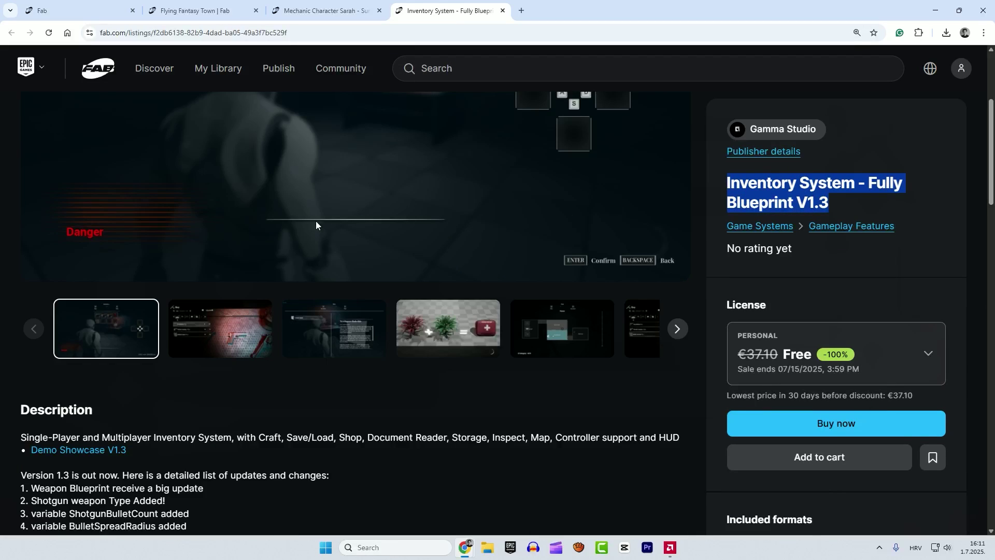
pyautogui.scroll(-2, 267, 238)
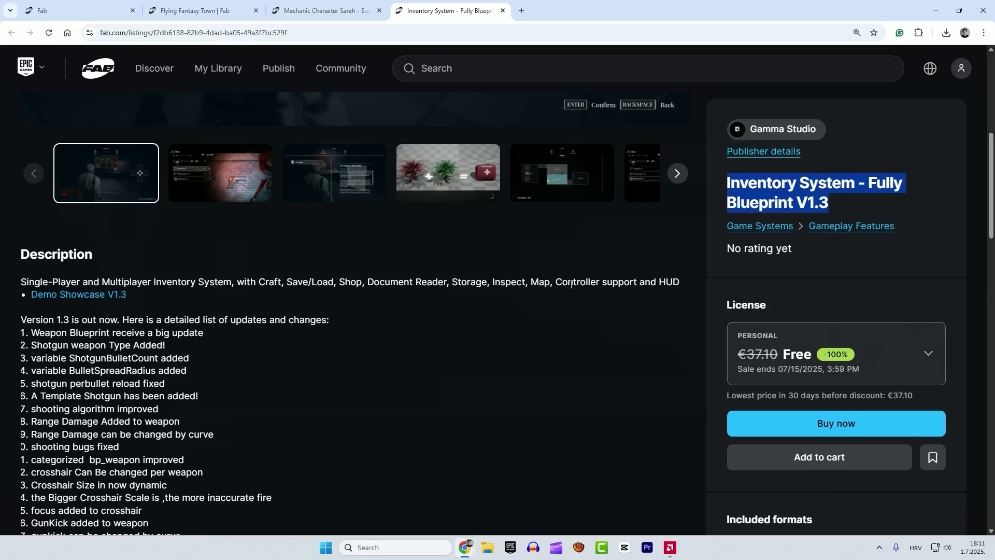
# Open the Demo Showcase V1.3 link separately, then page the gallery past the first-aid-kit and floor-plan images.
pyautogui.middleClick(64, 296)
pyautogui.scroll(4, 381, 389)
pyautogui.click(381, 482)
pyautogui.click(435, 482)
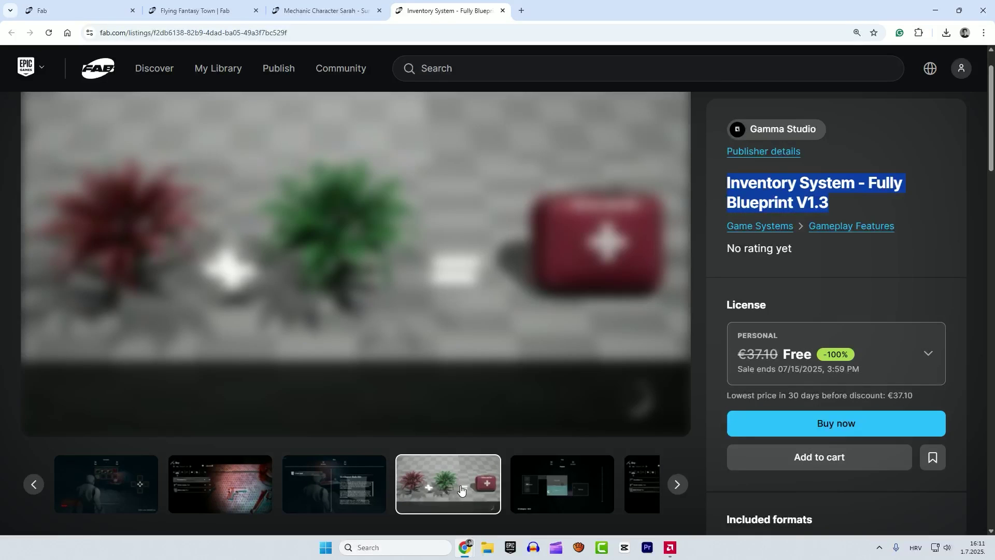
pyautogui.click(521, 484)
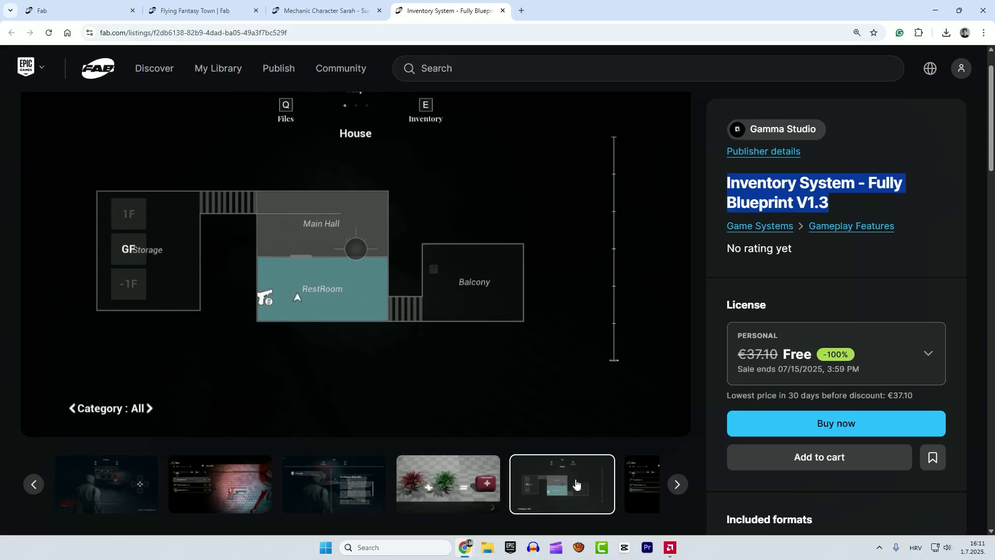
pyautogui.click(674, 485)
pyautogui.click(676, 479)
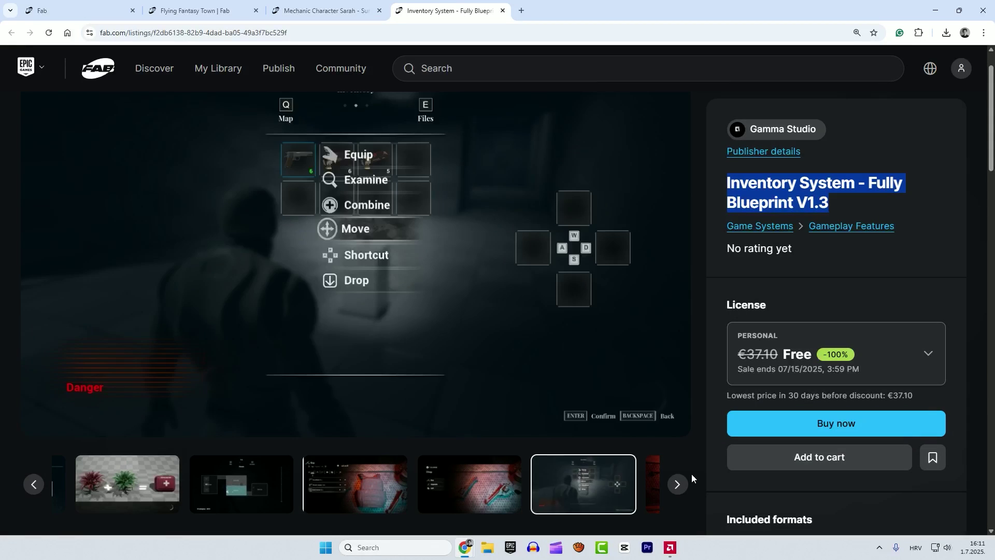
pyautogui.click(676, 483)
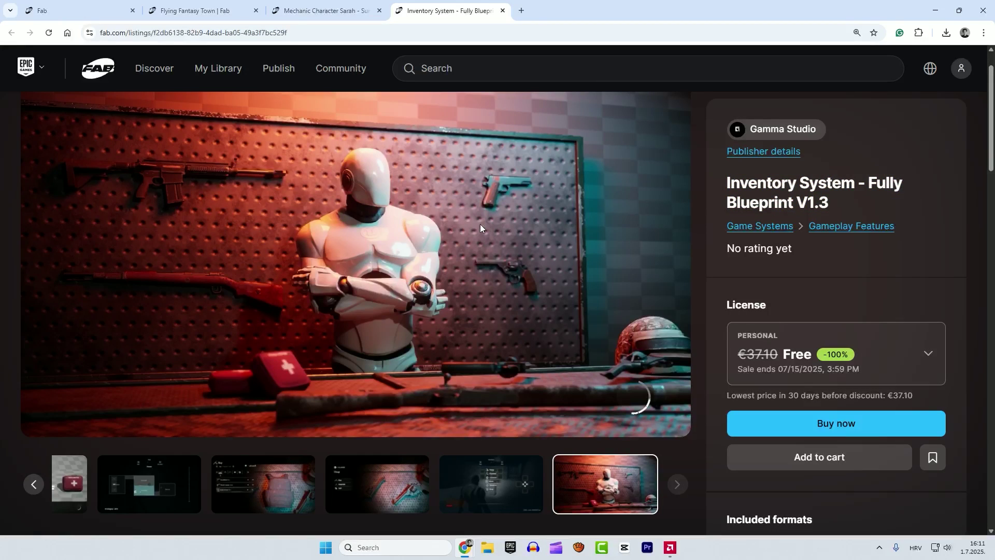